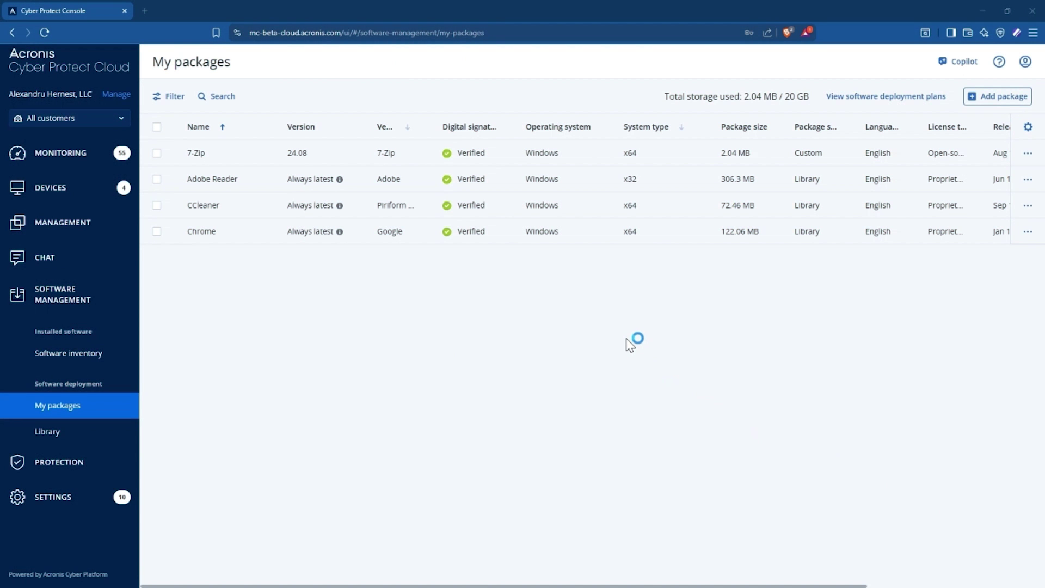
- Open the Add package wizard from My packages with Copilot auto-population of deployment details enabled
{"action": "left_click", "coordinate": [995, 98]}
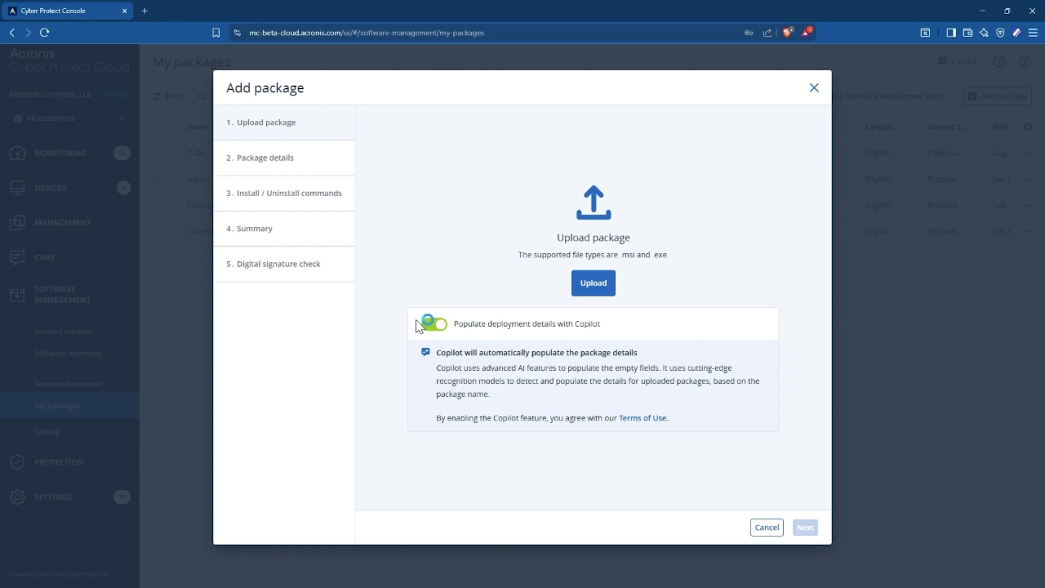
- Upload npp.8.6.1.Installer.x64.exe from Downloads as the installer and continue to Package details
{"action": "left_click", "coordinate": [592, 289]}
{"action": "scroll", "coordinate": [179, 125], "scroll_direction": "down", "scroll_amount": 3}
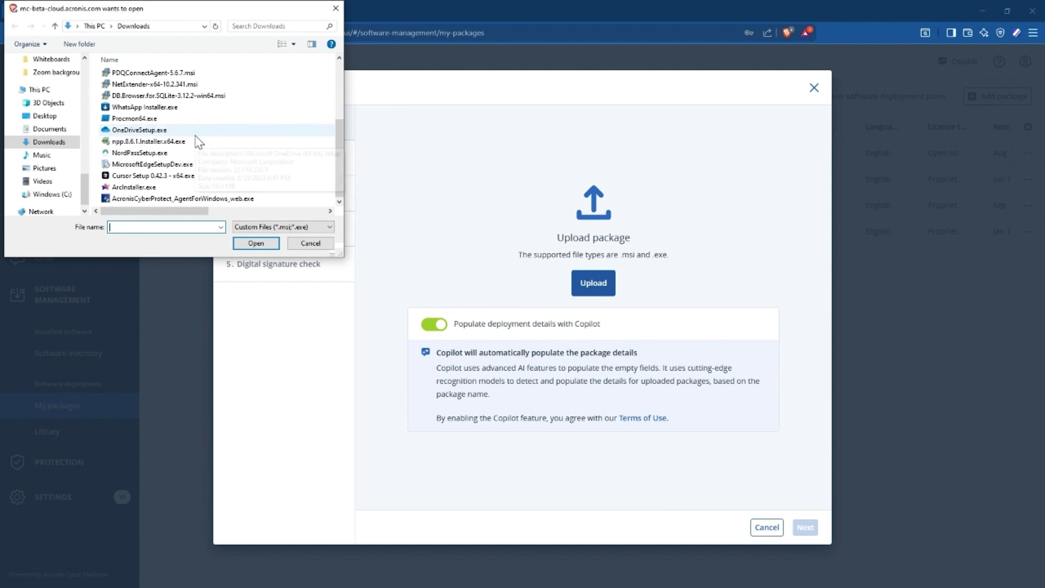
{"action": "left_click", "coordinate": [146, 144]}
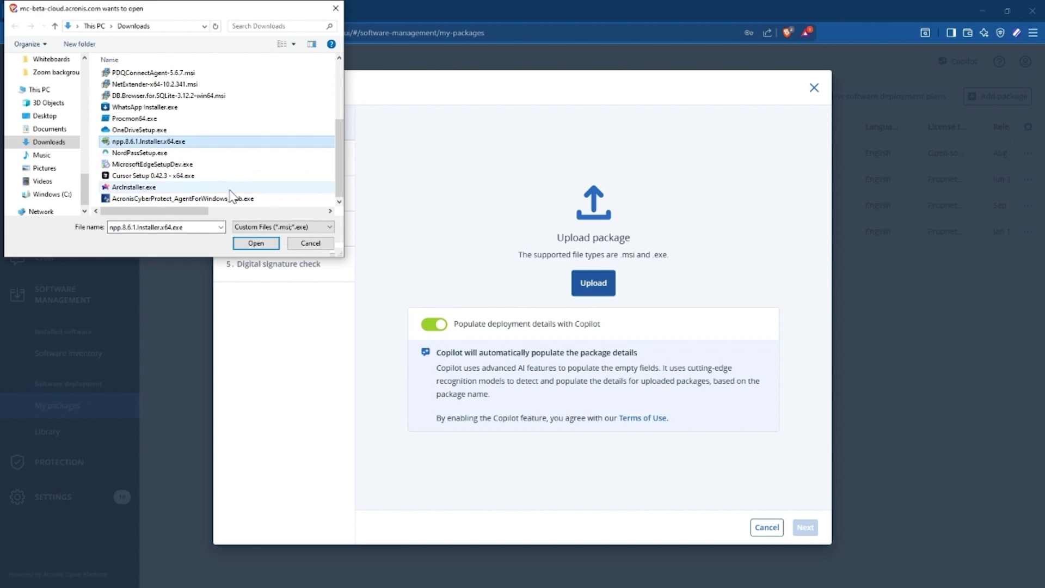
{"action": "left_click", "coordinate": [255, 245]}
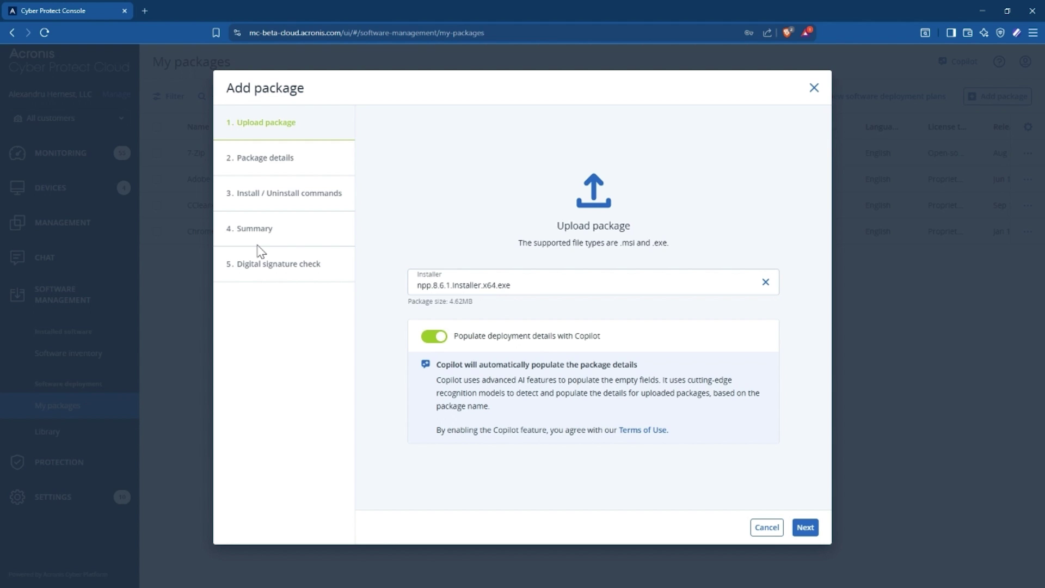
{"action": "left_click", "coordinate": [805, 527]}
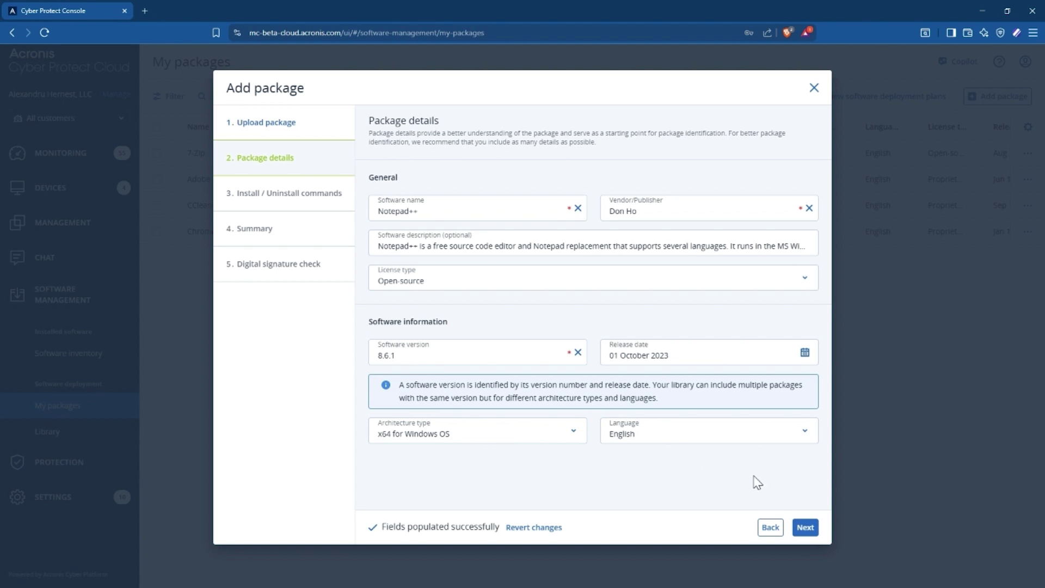
- Accept the Copilot-filled Notepad++ 8.6.1 details and review the /S arguments and return codes
{"action": "left_click", "coordinate": [814, 526]}
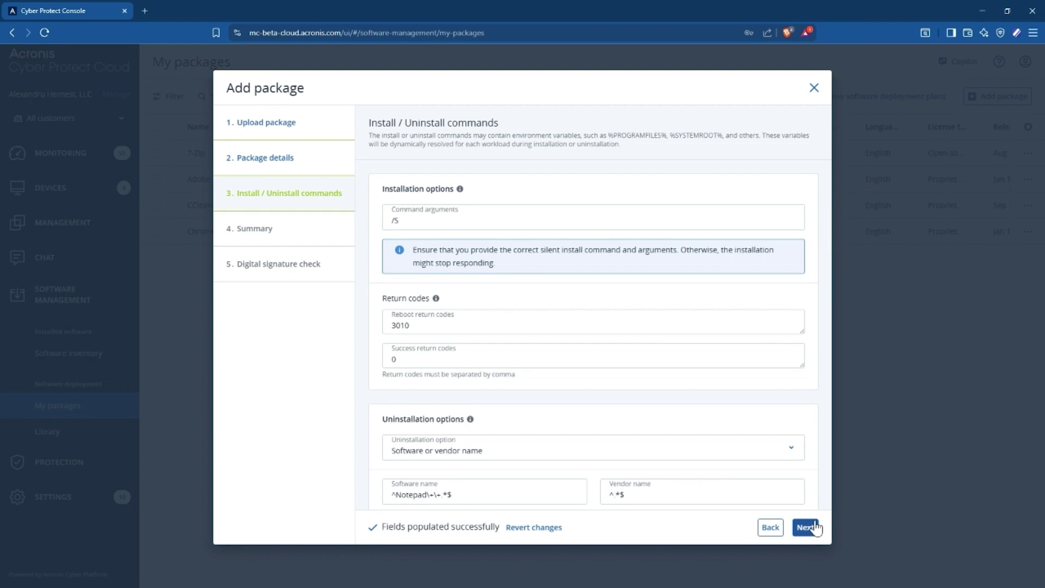
{"action": "scroll", "coordinate": [442, 212], "scroll_direction": "down", "scroll_amount": 2}
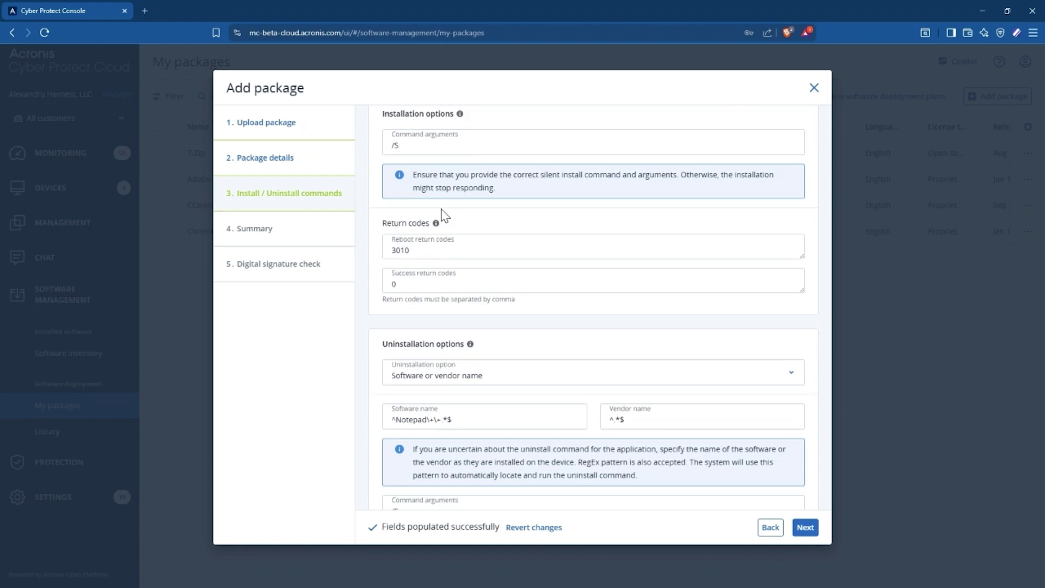
{"action": "scroll", "coordinate": [444, 215], "scroll_direction": "down", "scroll_amount": 1}
{"action": "scroll", "coordinate": [443, 212], "scroll_direction": "down", "scroll_amount": 1}
{"action": "scroll", "coordinate": [441, 210], "scroll_direction": "up", "scroll_amount": 1}
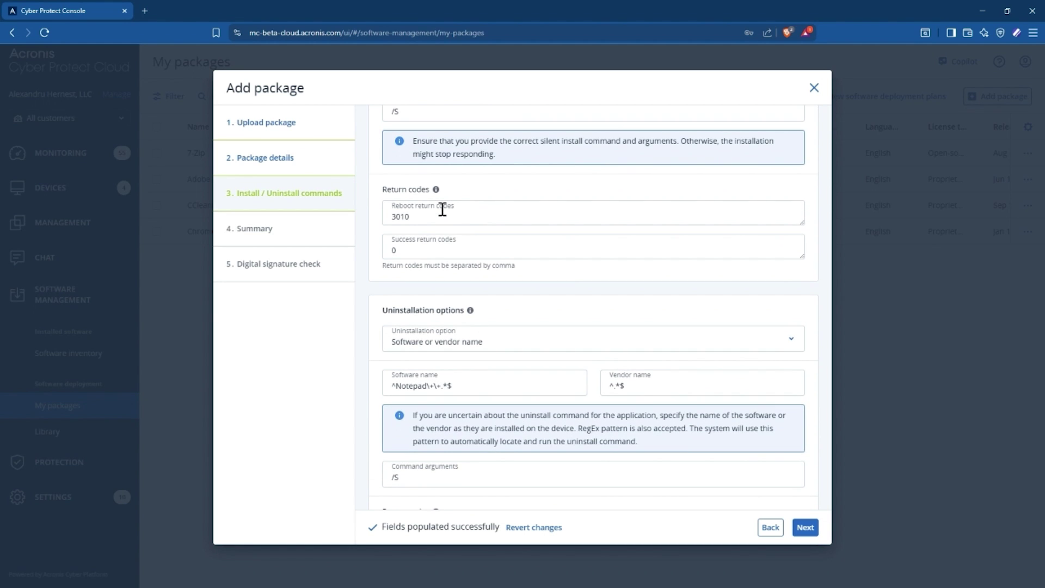
{"action": "scroll", "coordinate": [448, 223], "scroll_direction": "down", "scroll_amount": 1}
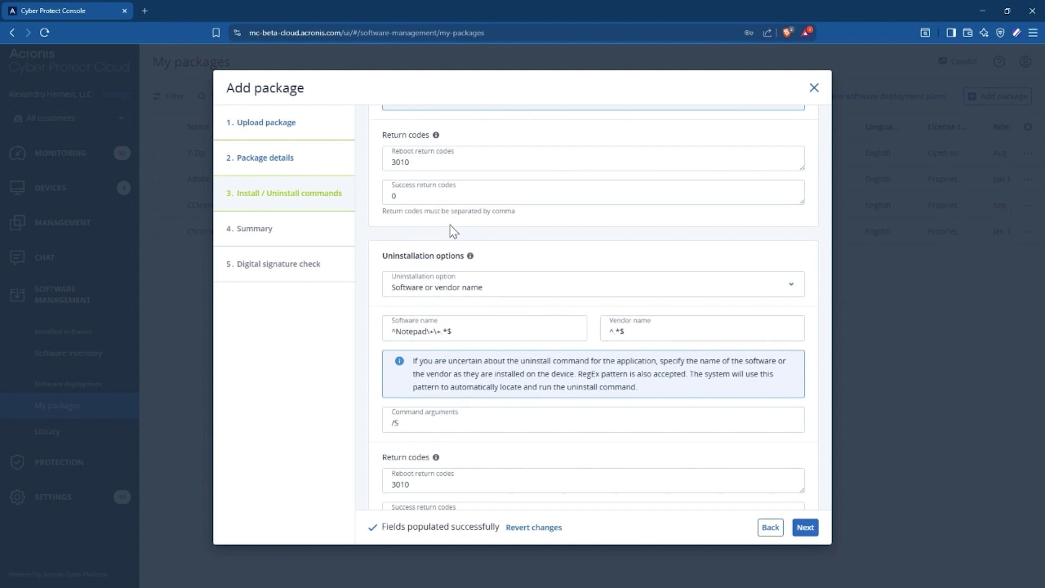
{"action": "scroll", "coordinate": [452, 231], "scroll_direction": "down", "scroll_amount": 1}
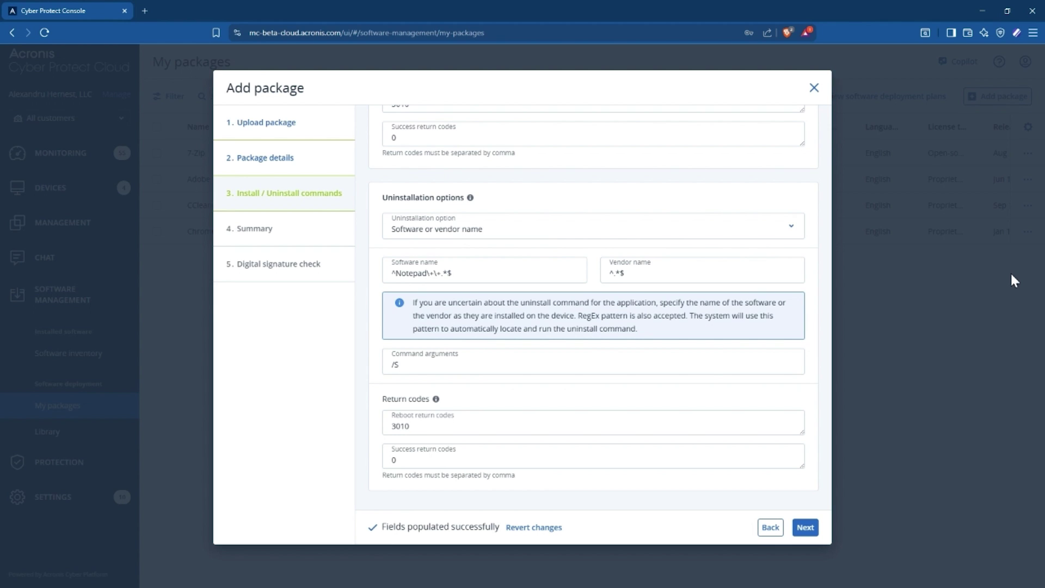
- Replace the uninstall command arguments /S with /qn
{"action": "left_click", "coordinate": [712, 369]}
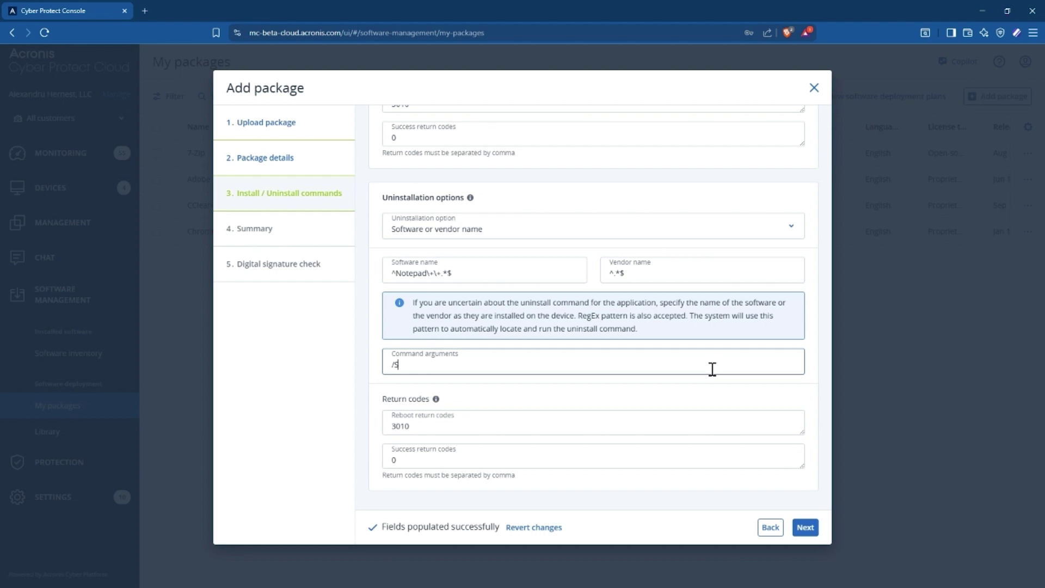
{"action": "key", "text": "BackSpace"}
{"action": "type", "text": "q"}
{"action": "type", "text": "n"}
- Revert the command edits and have Copilot repopulate only empty fields, restoring /S and return codes
{"action": "left_click", "coordinate": [542, 528]}
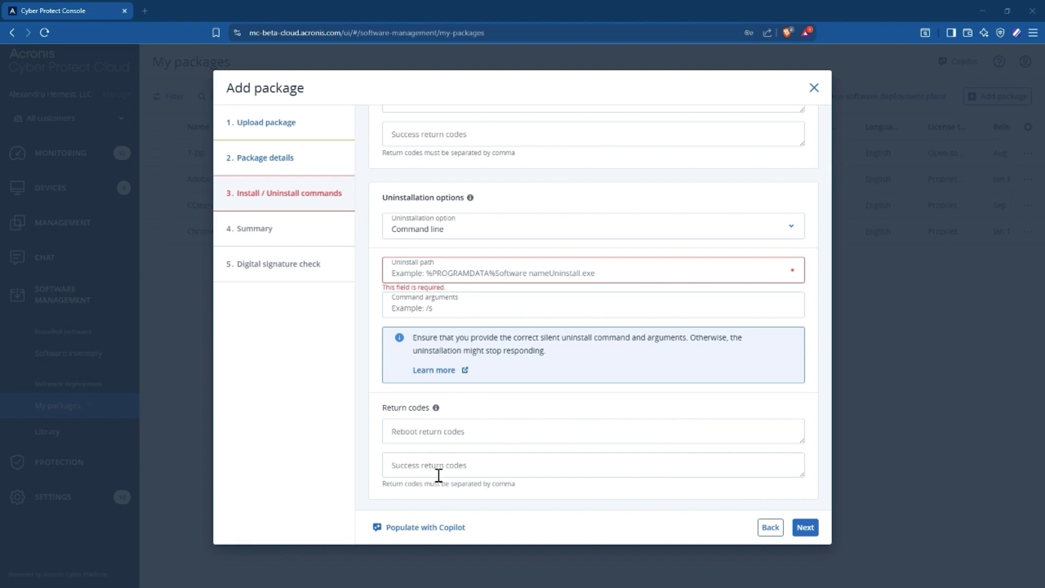
{"action": "left_click", "coordinate": [427, 534]}
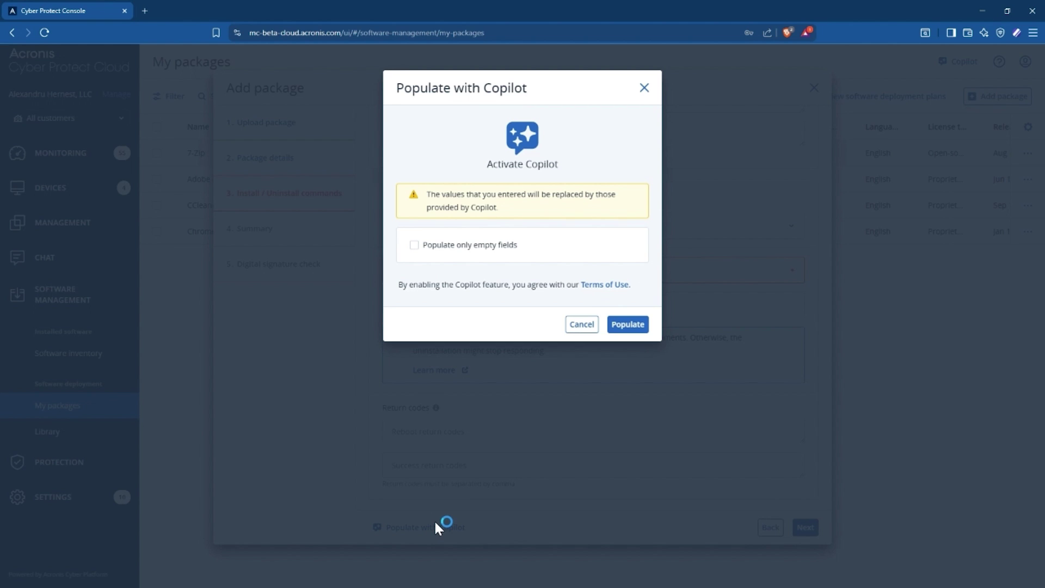
{"action": "left_click", "coordinate": [415, 246]}
{"action": "left_click", "coordinate": [629, 328]}
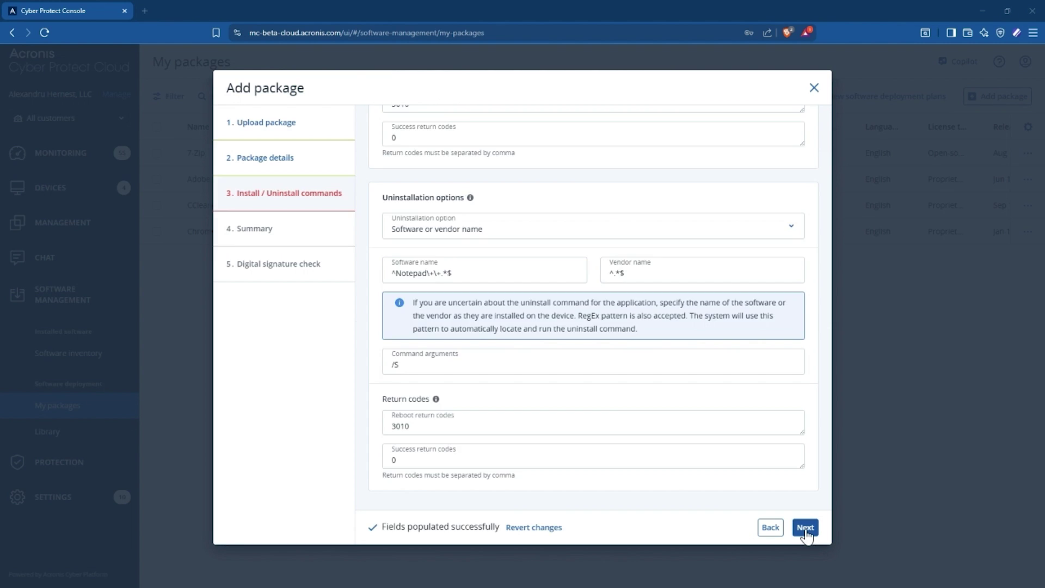
- Confirm details reviewed and EULA accepted, then add the package with digital signature check enabled
{"action": "left_click", "coordinate": [804, 527]}
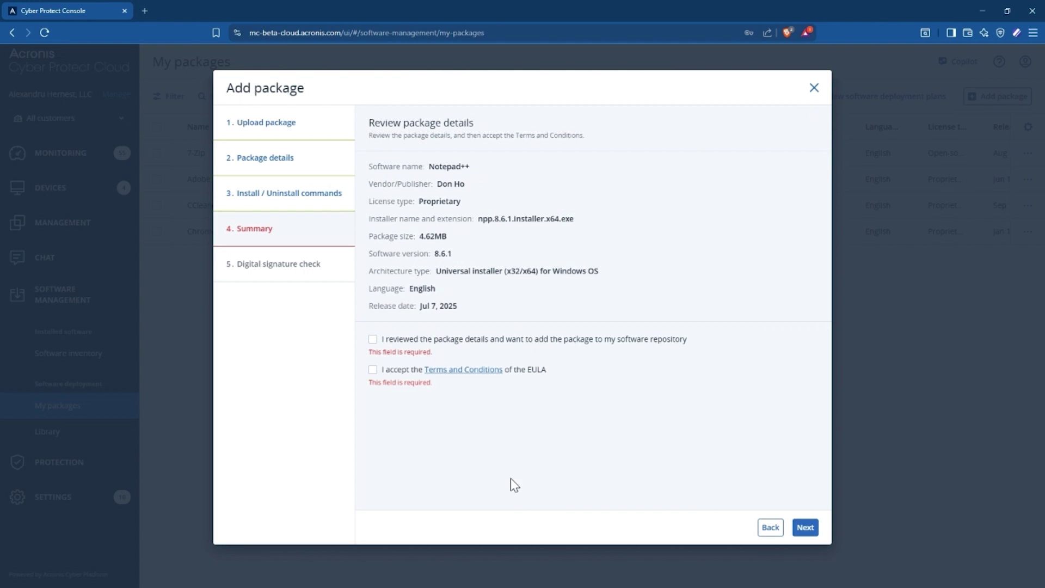
{"action": "left_click", "coordinate": [372, 339]}
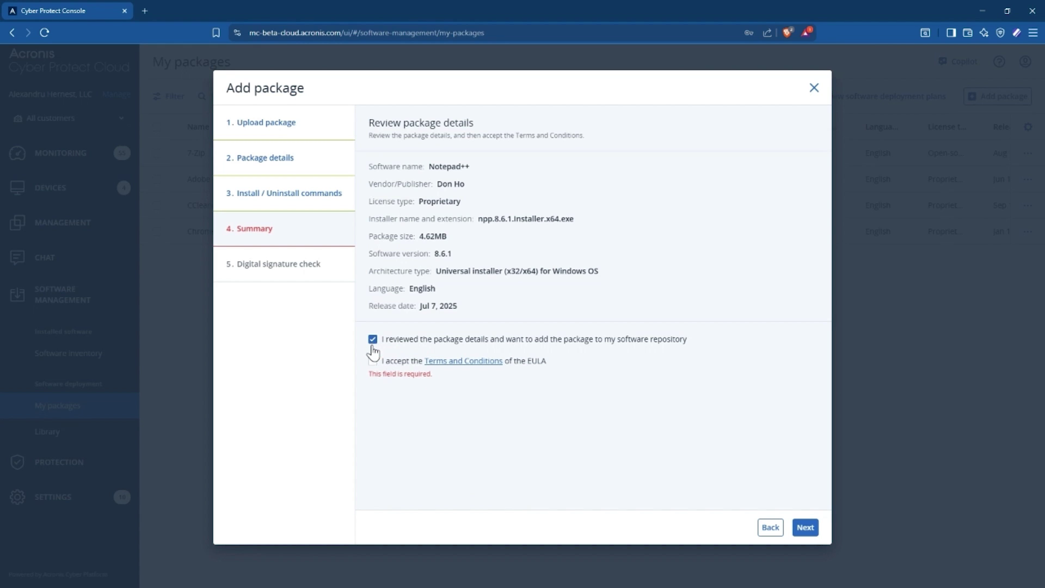
{"action": "left_click", "coordinate": [372, 361]}
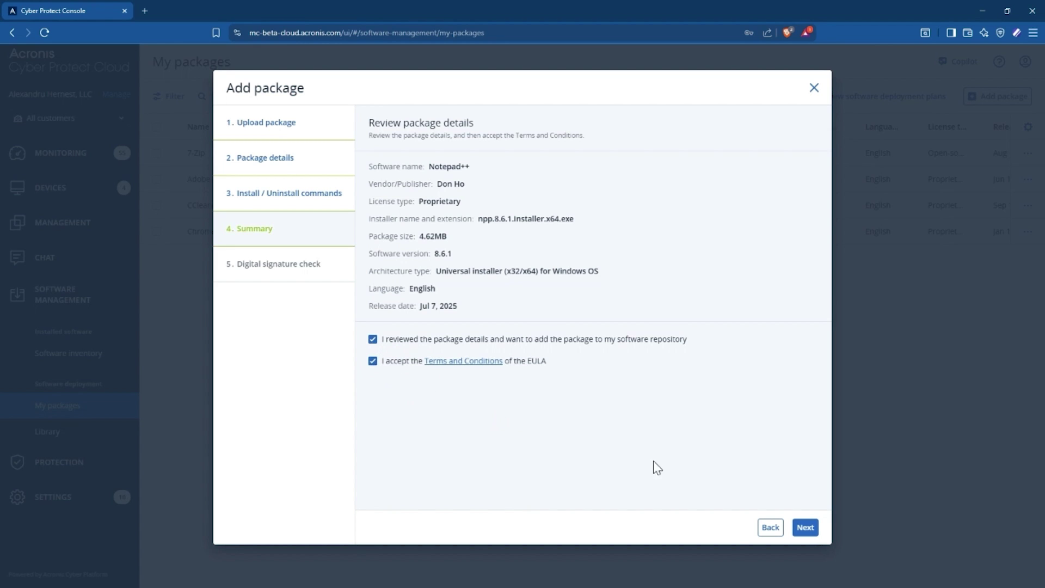
{"action": "left_click", "coordinate": [802, 534]}
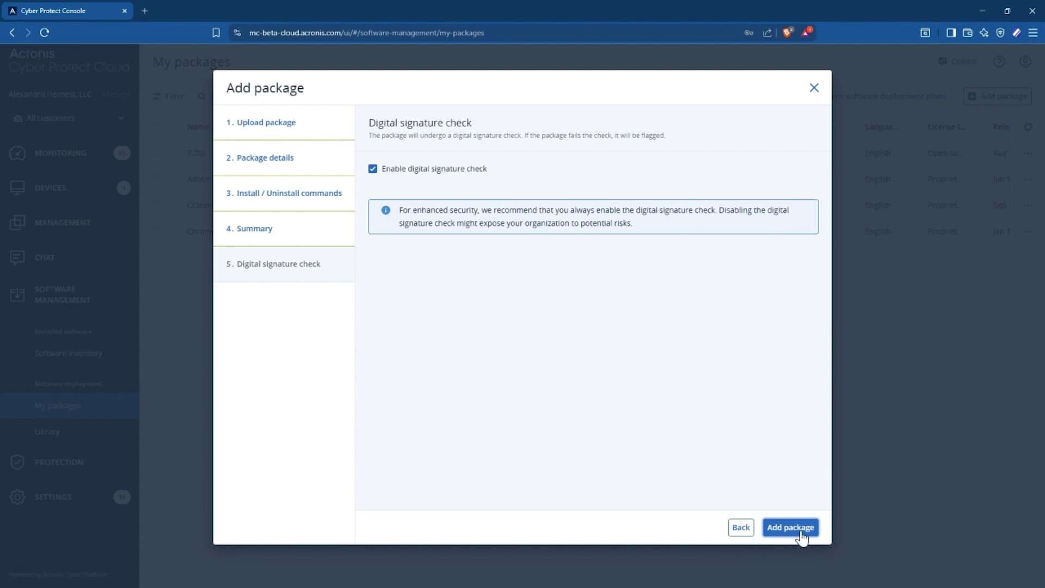
{"action": "left_click", "coordinate": [800, 528]}
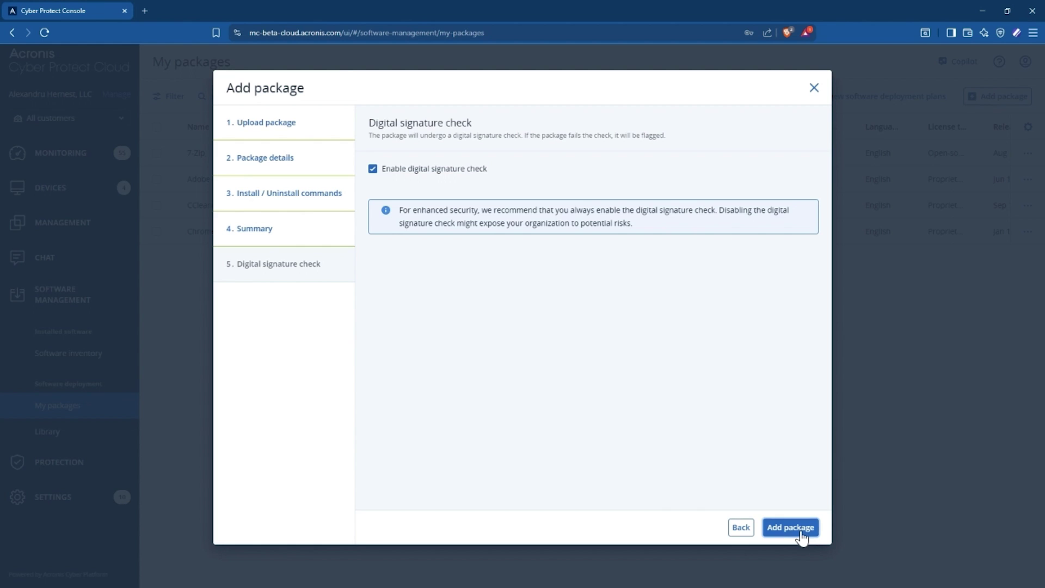